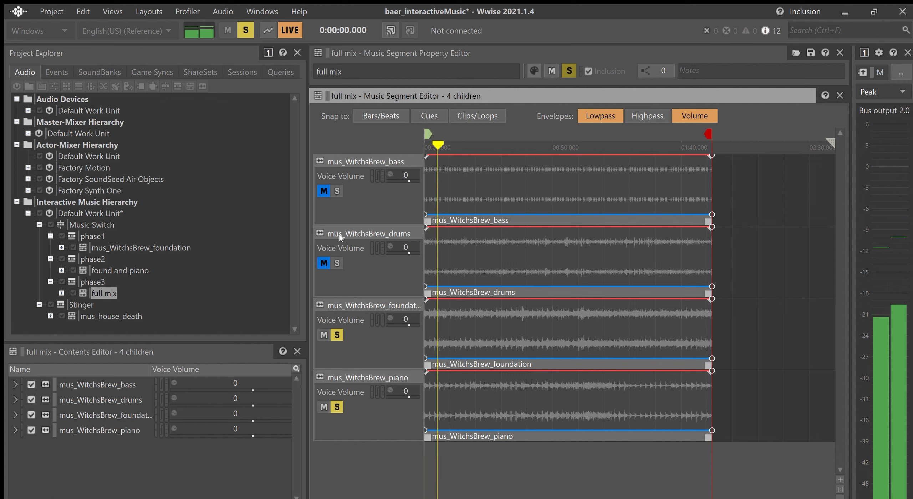
- Solo the bass and drums tracks of the full mix segment during playback, alongside the foundation and piano tracks
{"action": "left_click", "coordinate": [337, 191]}
{"action": "left_click", "coordinate": [336, 243]}
{"action": "left_click", "coordinate": [337, 263]}
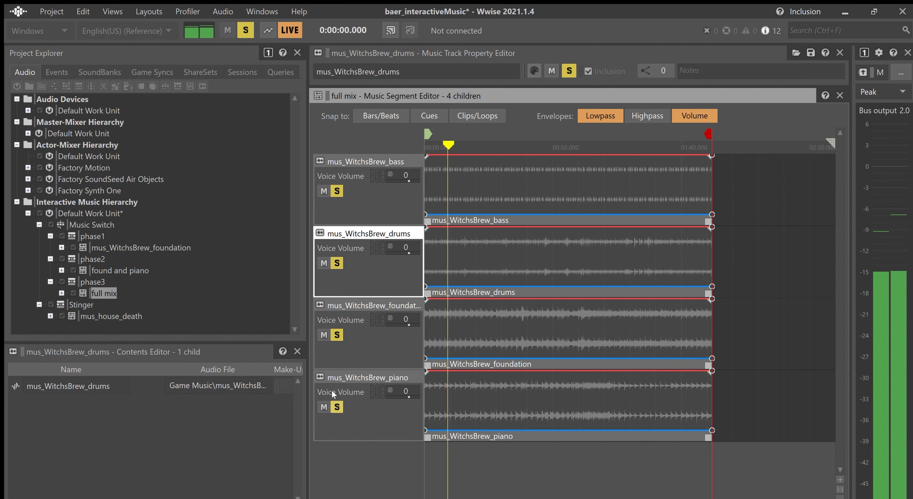
- Turn off solo on the piano, foundation, drums and bass tracks and stop playback
{"action": "left_click", "coordinate": [336, 408]}
{"action": "left_click", "coordinate": [336, 335]}
{"action": "left_click", "coordinate": [337, 263]}
{"action": "left_click", "coordinate": [337, 191]}
{"action": "key", "text": "space"}
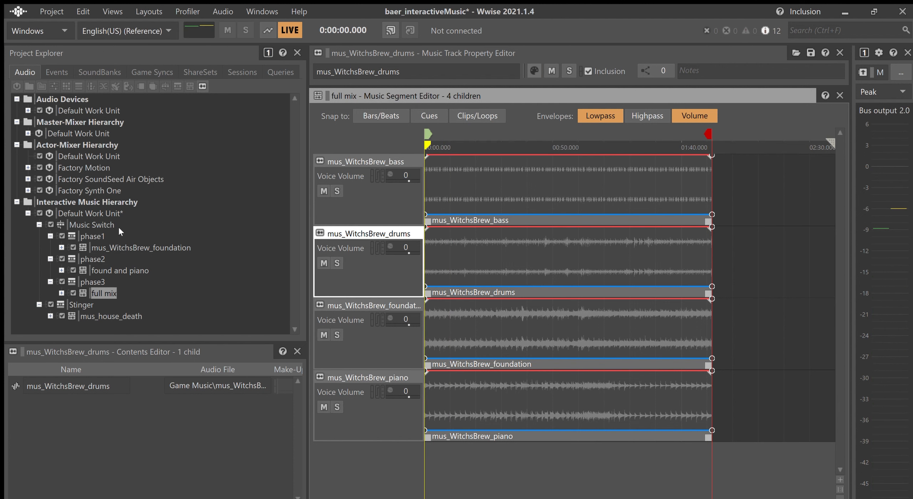
- Audition the Music Switch container with its phase1 switch, stop playback, and keep the container selected
{"action": "left_click", "coordinate": [92, 224]}
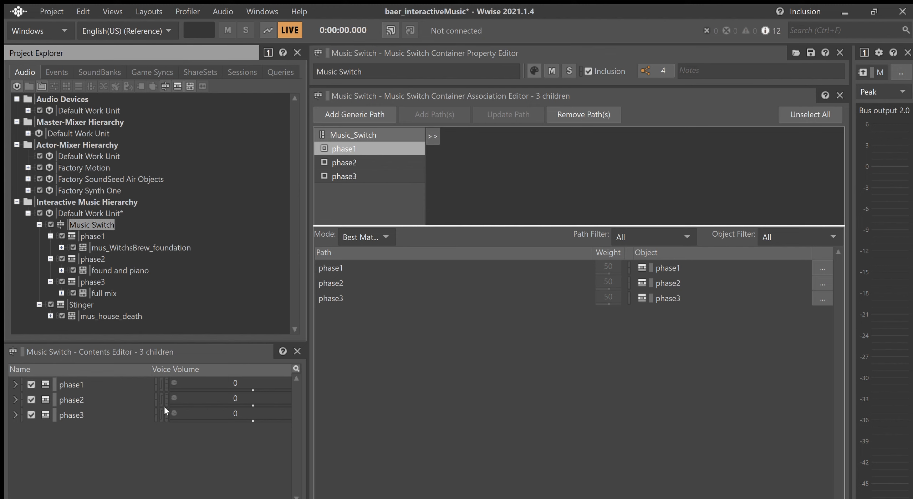
{"action": "key", "text": "space"}
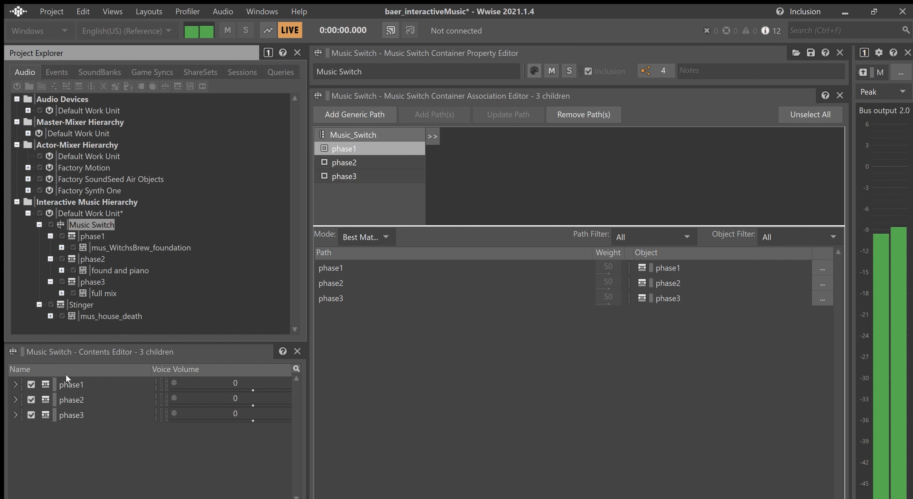
{"action": "key", "text": "space"}
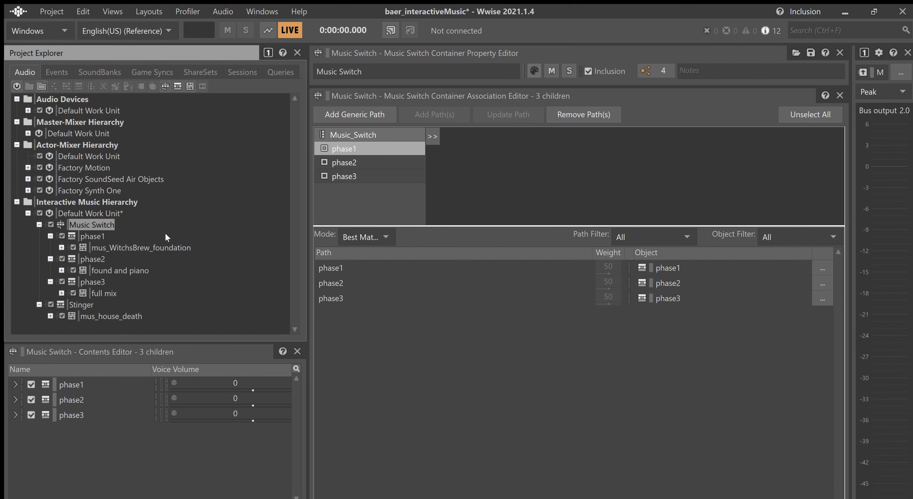
{"action": "left_click", "coordinate": [109, 212]}
{"action": "left_click", "coordinate": [105, 225]}
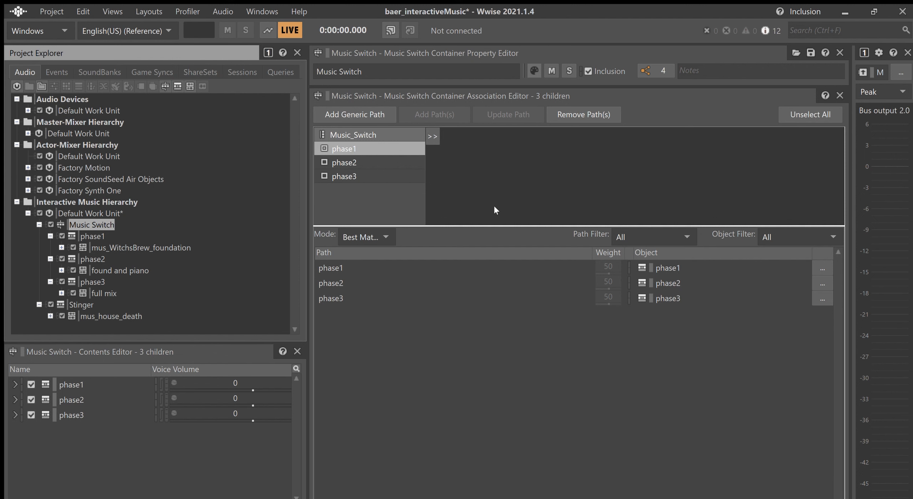
- Enlarge the Music Switch container's property editor and show its effects
{"action": "left_click", "coordinate": [534, 72]}
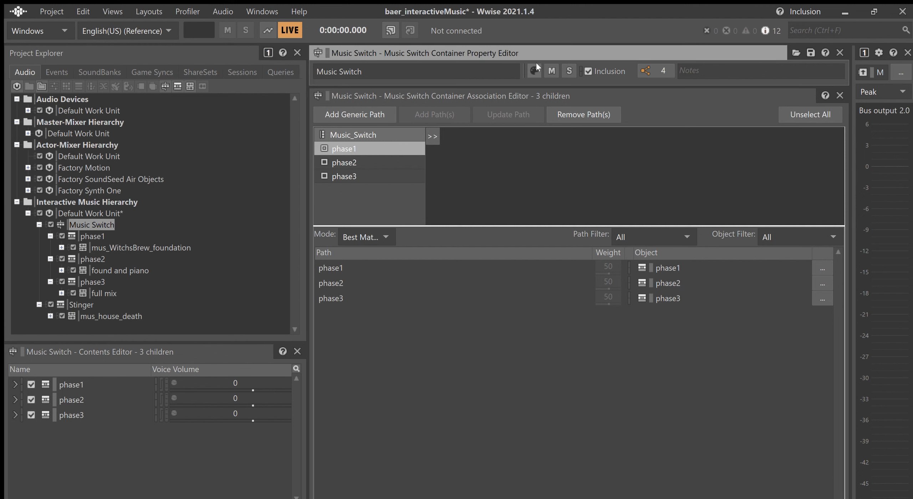
{"action": "left_click_drag", "start_coordinate": [536, 87], "coordinate": [540, 349]}
{"action": "left_click", "coordinate": [446, 99]}
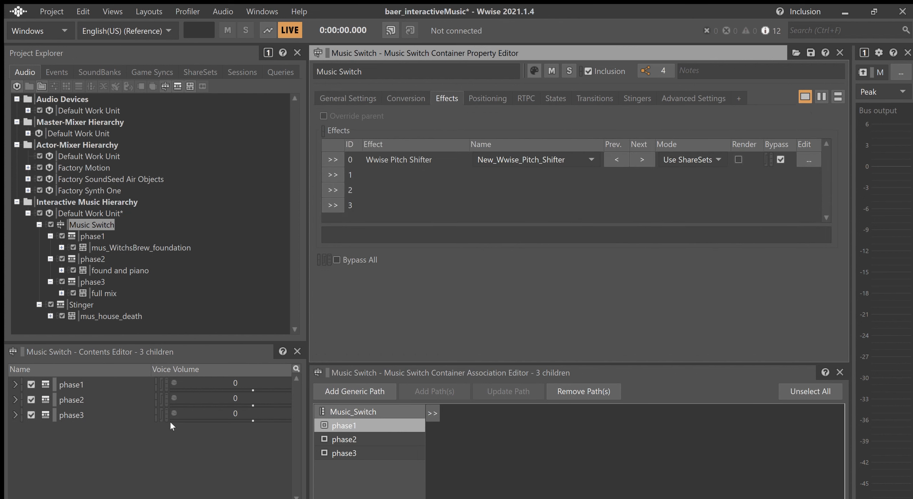
- Play the Music Switch container and compare its sound with the Wwise Pitch Shifter's bypass turned off and back on
{"action": "key", "text": "space"}
{"action": "left_click", "coordinate": [781, 159]}
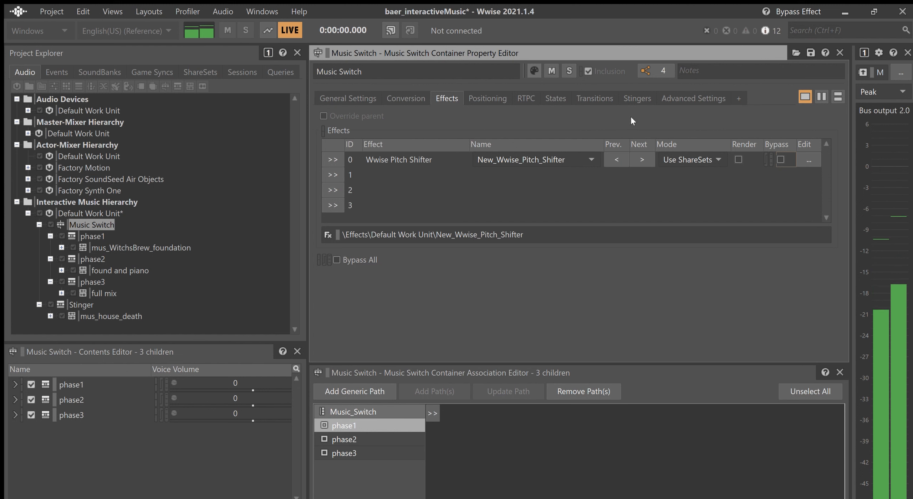
{"action": "left_click", "coordinate": [785, 157]}
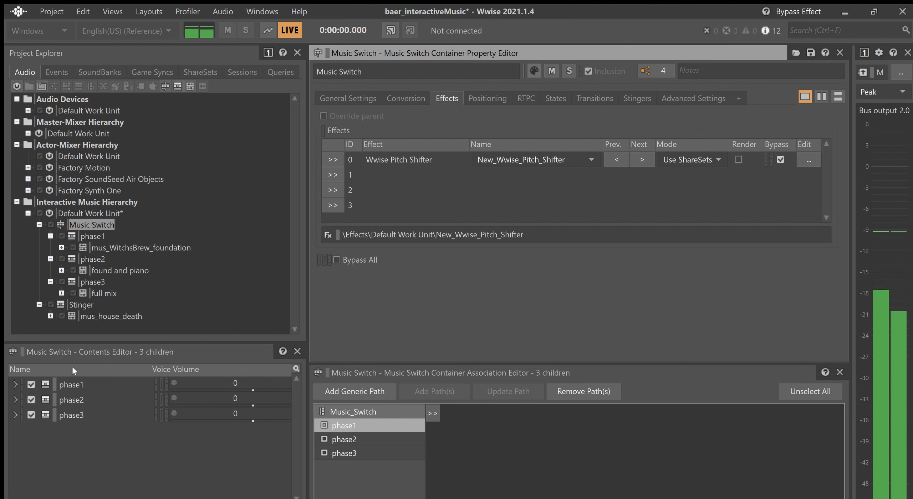
- Audition the mus_house_death segment inside the Stinger container
{"action": "left_click", "coordinate": [85, 305]}
{"action": "left_click", "coordinate": [93, 317]}
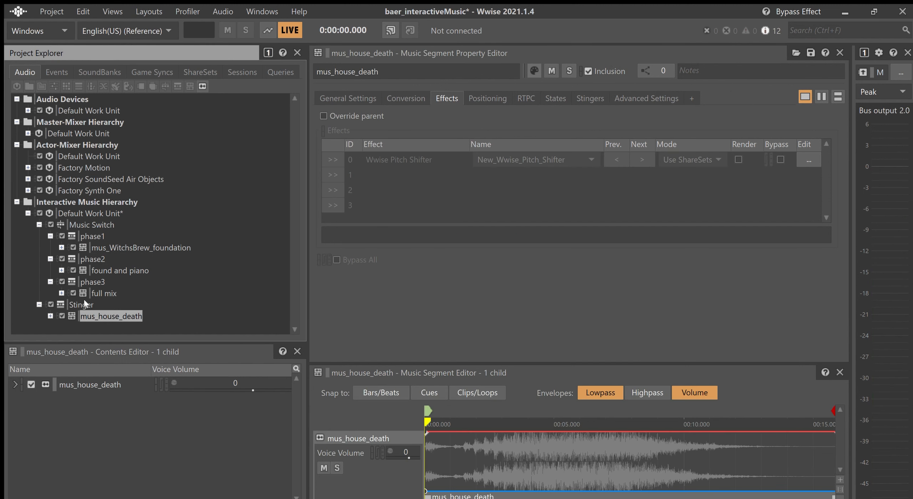
{"action": "key", "text": "space"}
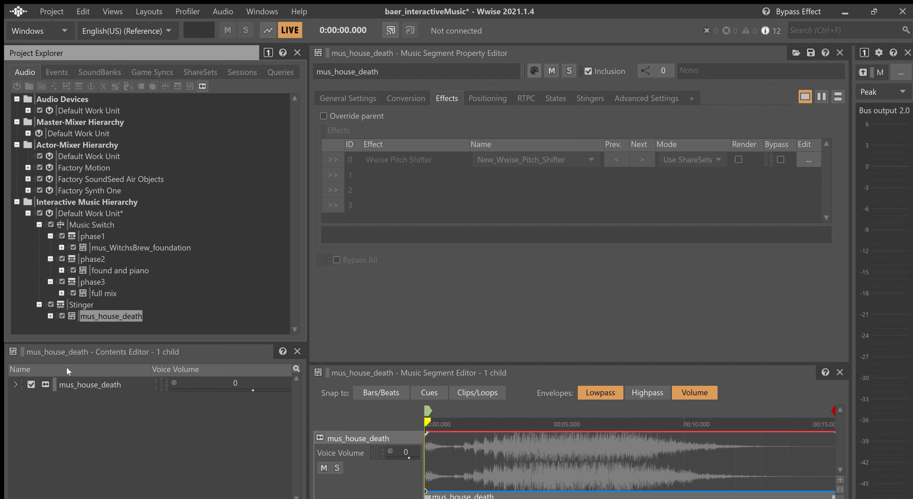
- Review the Music Switch container's transition rule, general settings and the sync options for the transition destination
{"action": "left_click", "coordinate": [90, 224]}
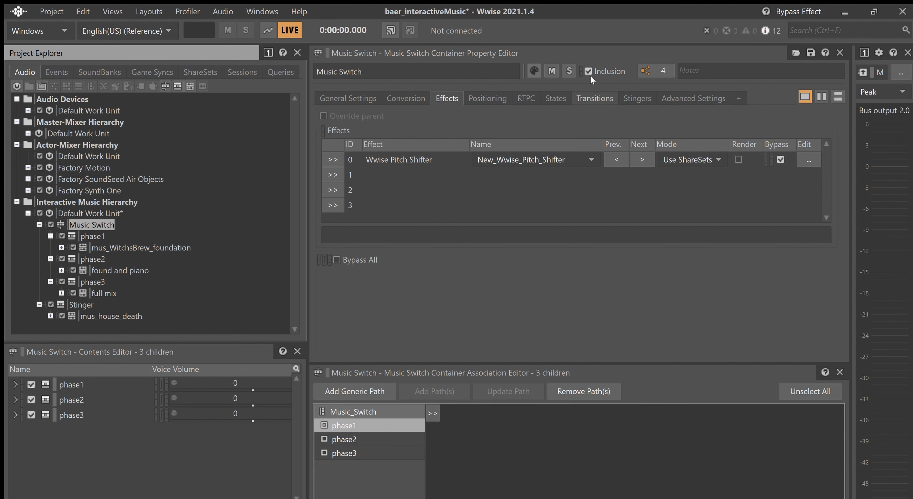
{"action": "left_click", "coordinate": [593, 97]}
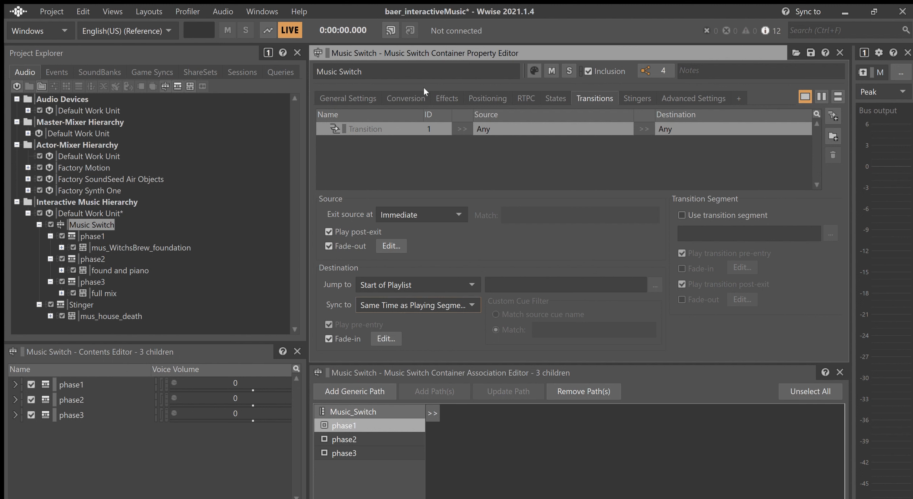
{"action": "left_click", "coordinate": [358, 98]}
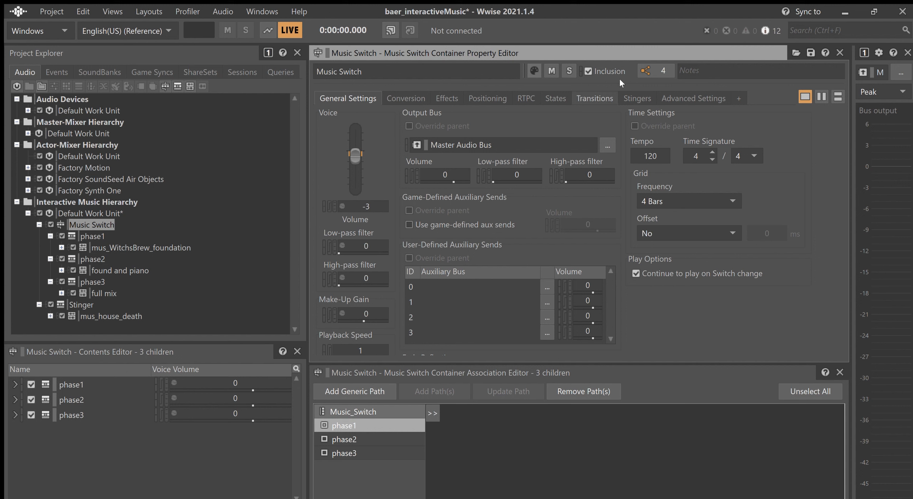
{"action": "left_click", "coordinate": [601, 86]}
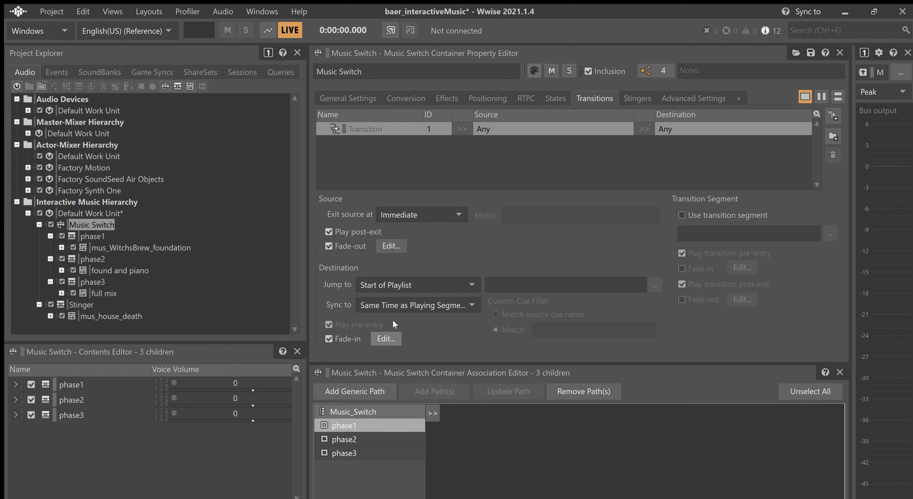
{"action": "left_click", "coordinate": [426, 305]}
{"action": "left_click", "coordinate": [92, 236]}
{"action": "left_click", "coordinate": [92, 225]}
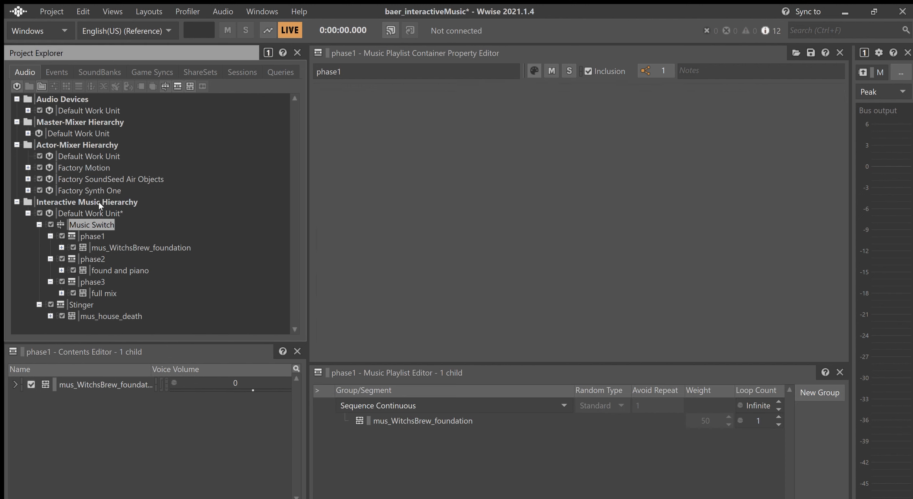
- Enlarge the Music Switch association editor and examine how the phase1, phase2 and phase3 switches are assigned to playlists
{"action": "left_click_drag", "start_coordinate": [503, 364], "coordinate": [479, 188]}
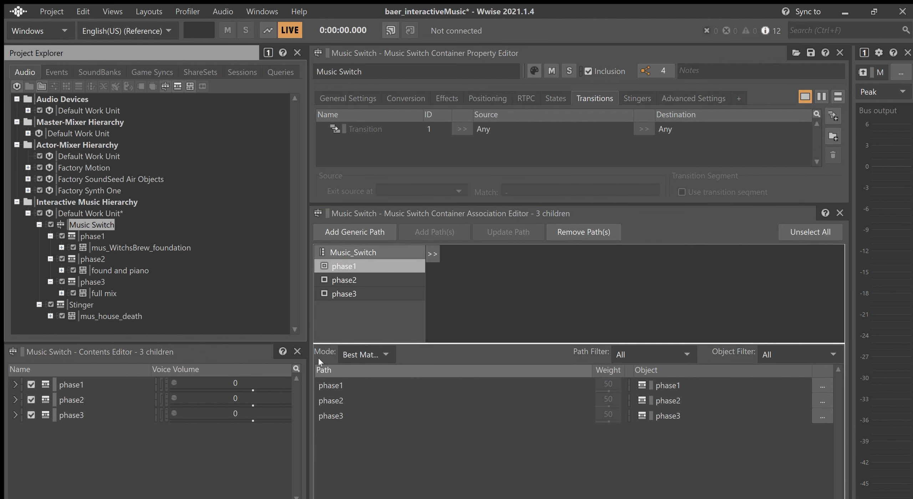
{"action": "left_click", "coordinate": [360, 278]}
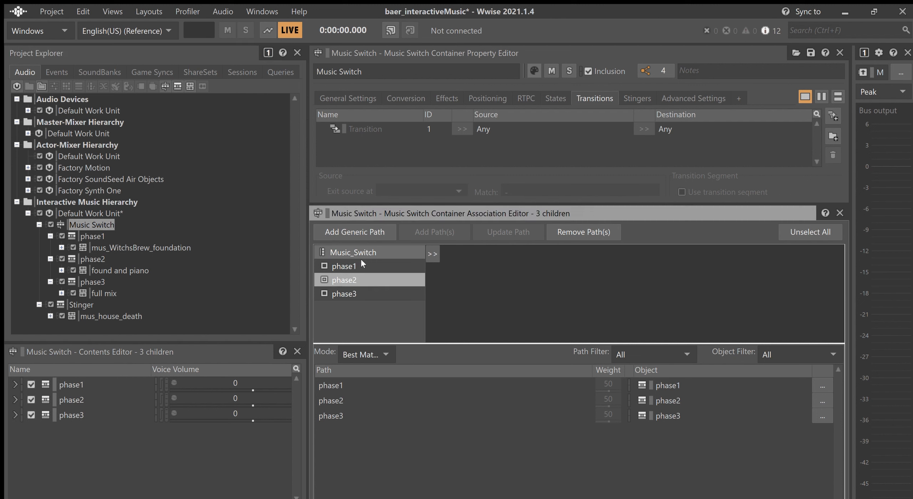
{"action": "left_click", "coordinate": [358, 292]}
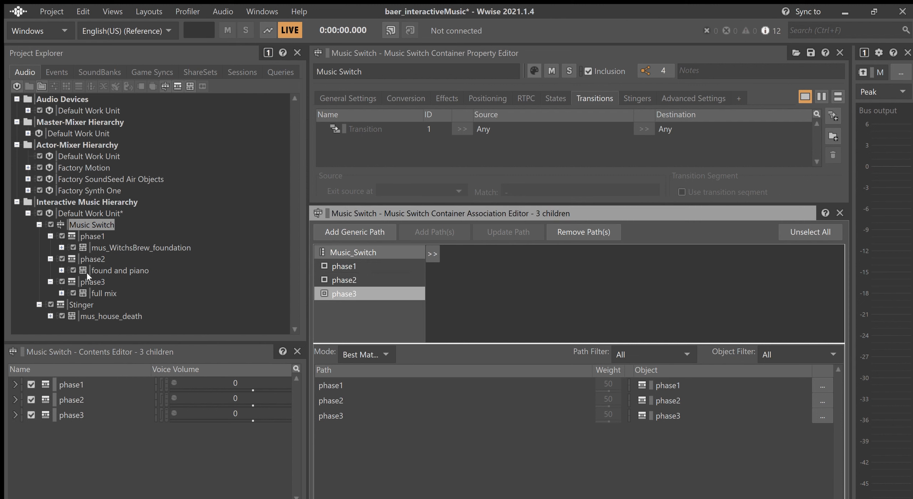
{"action": "left_click", "coordinate": [330, 385]}
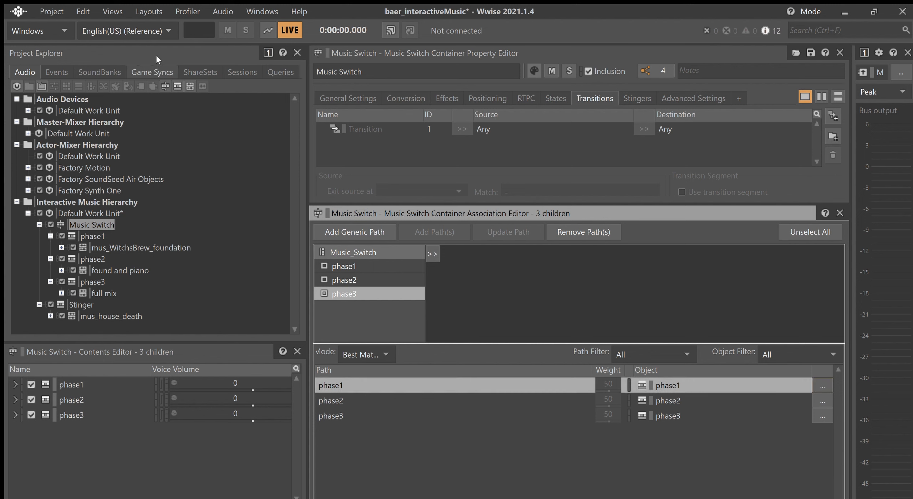
- Examine the phase1, phase2 and phase3 switches of the Music_Switch group among the game syncs
{"action": "left_click", "coordinate": [167, 68]}
{"action": "left_click", "coordinate": [82, 133]}
{"action": "left_click", "coordinate": [83, 144]}
{"action": "left_click", "coordinate": [82, 156]}
{"action": "left_click", "coordinate": [81, 133]}
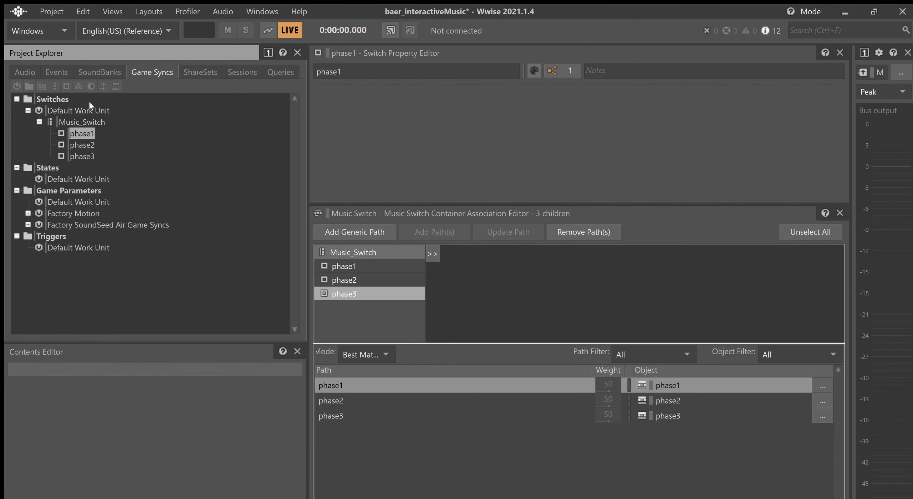
{"action": "left_click", "coordinate": [82, 136]}
- Inspect the Music_Pitch_Switch event's action and enlarge the event property editor to show all its bypass settings
{"action": "left_click", "coordinate": [59, 65]}
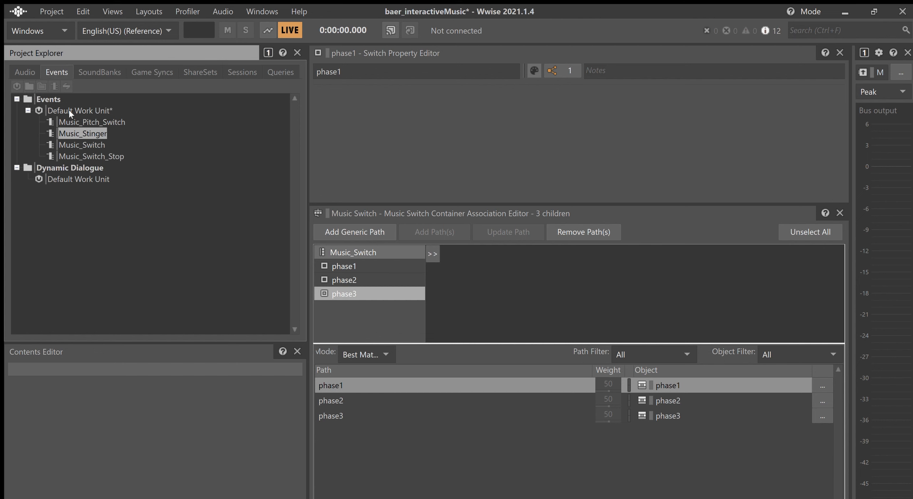
{"action": "left_click", "coordinate": [67, 120]}
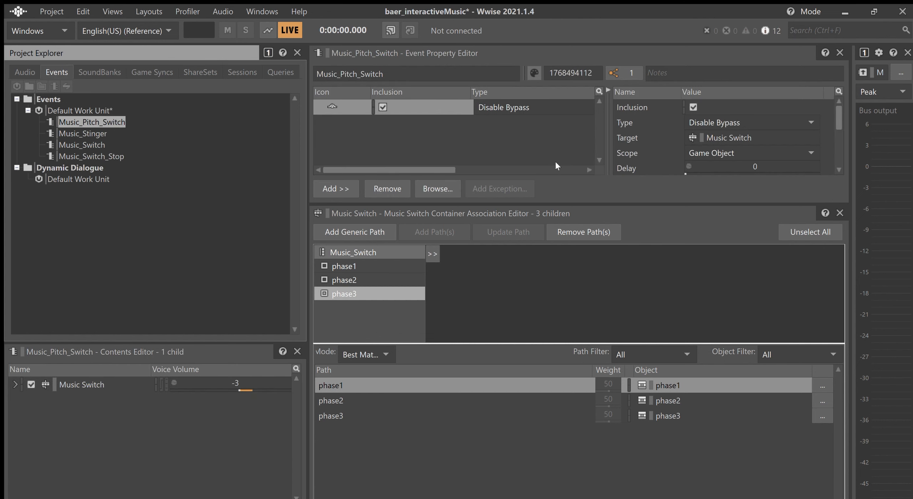
{"action": "left_click", "coordinate": [576, 190]}
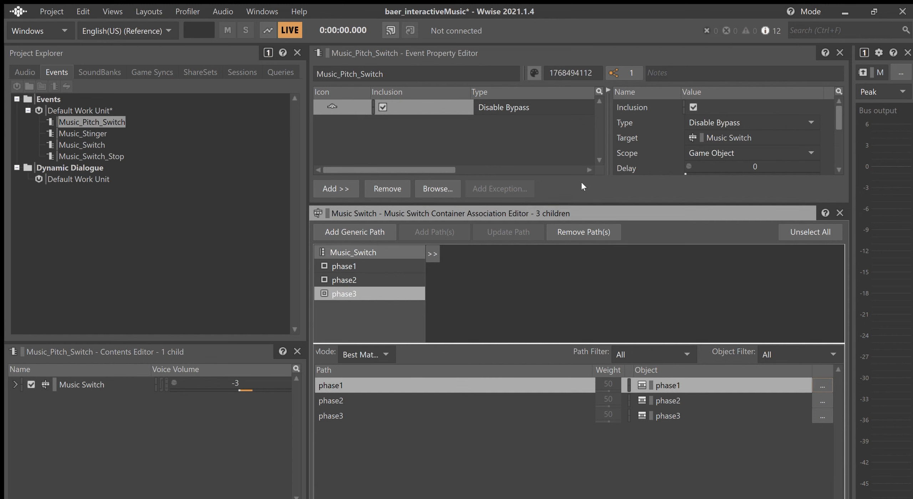
{"action": "left_click_drag", "start_coordinate": [584, 190], "coordinate": [584, 359]}
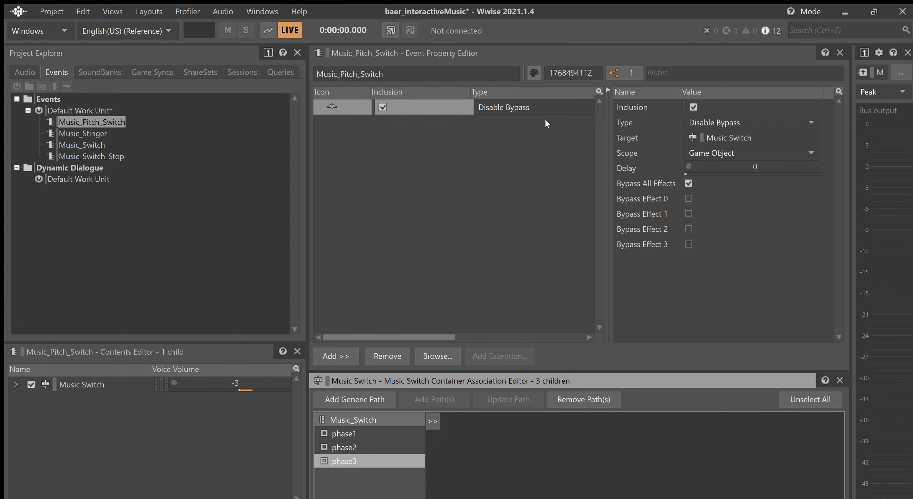
- Review the actions of the Music_Switch_Stop, Music_Switch and Music_Stinger events, and check the project's SoundBanks
{"action": "left_click", "coordinate": [102, 156]}
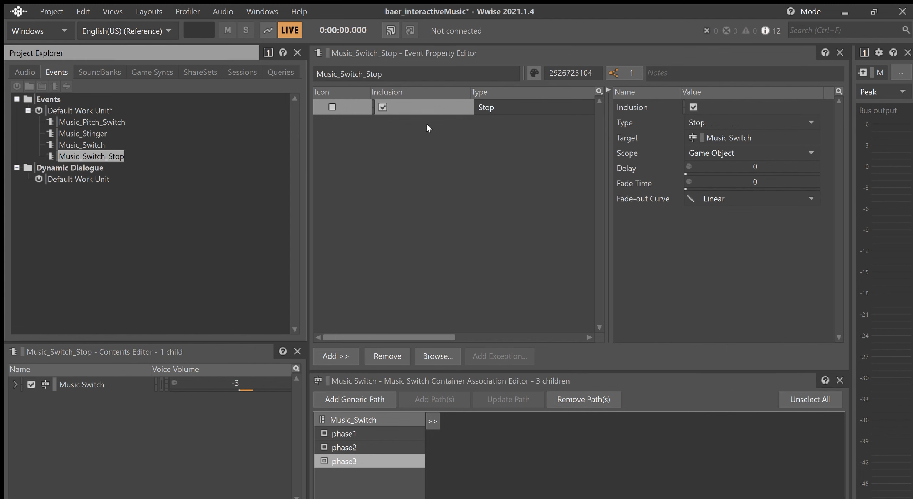
{"action": "left_click", "coordinate": [83, 145]}
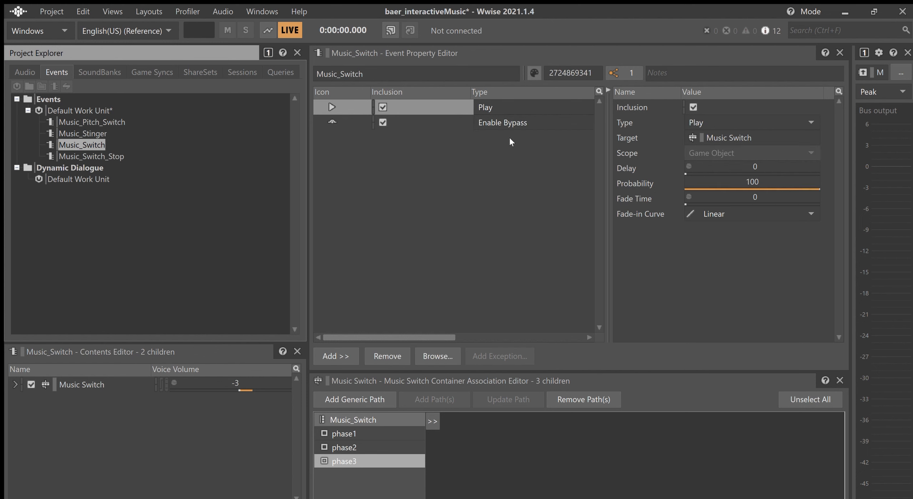
{"action": "left_click", "coordinate": [93, 133]}
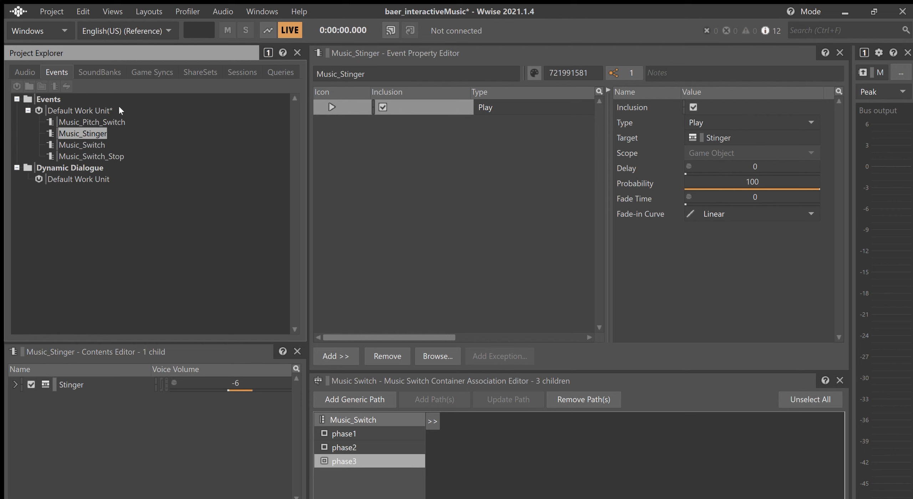
{"action": "left_click", "coordinate": [96, 71]}
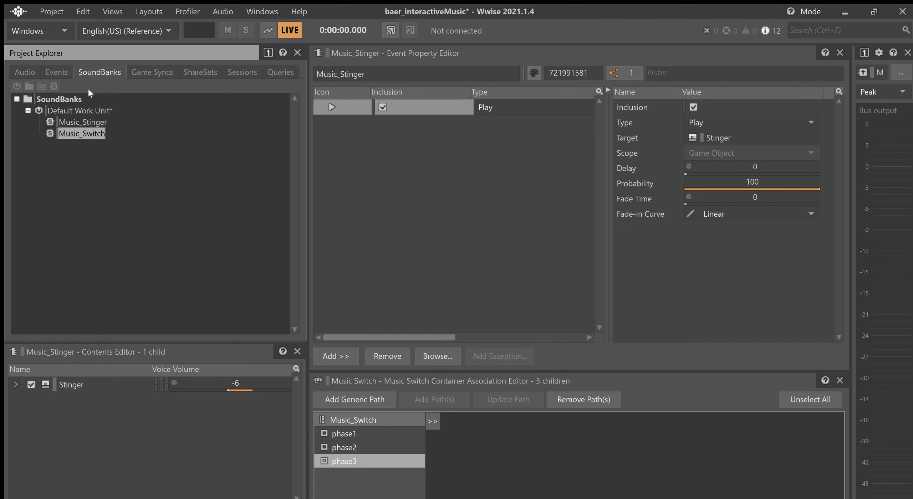
{"action": "left_click", "coordinate": [25, 72]}
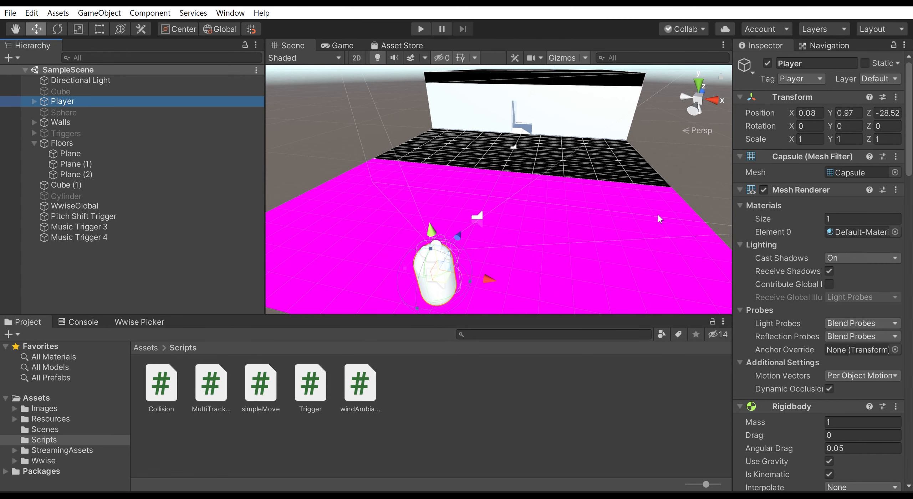
- Switch to Unity and inspect the magenta floor Plane (2) and the black grid floor Plane (1) in the scene
{"action": "left_click_drag", "start_coordinate": [606, 225], "coordinate": [502, 225]}
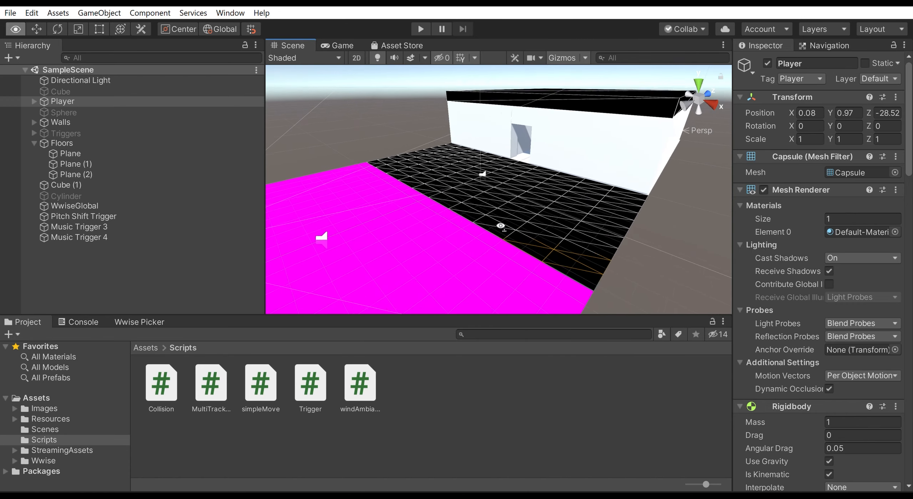
{"action": "left_click", "coordinate": [492, 188]}
{"action": "left_click", "coordinate": [433, 239]}
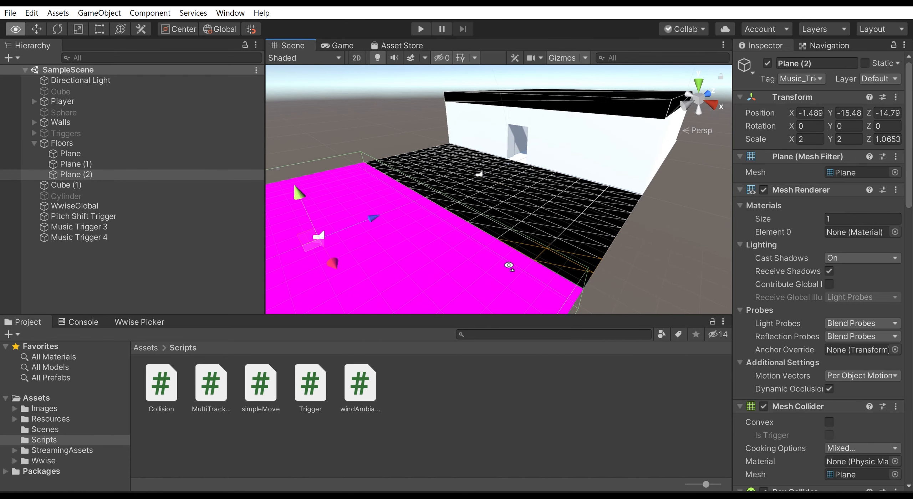
{"action": "left_click_drag", "start_coordinate": [433, 240], "coordinate": [434, 287]}
{"action": "left_click", "coordinate": [614, 195]}
{"action": "left_click_drag", "start_coordinate": [589, 230], "coordinate": [673, 194]}
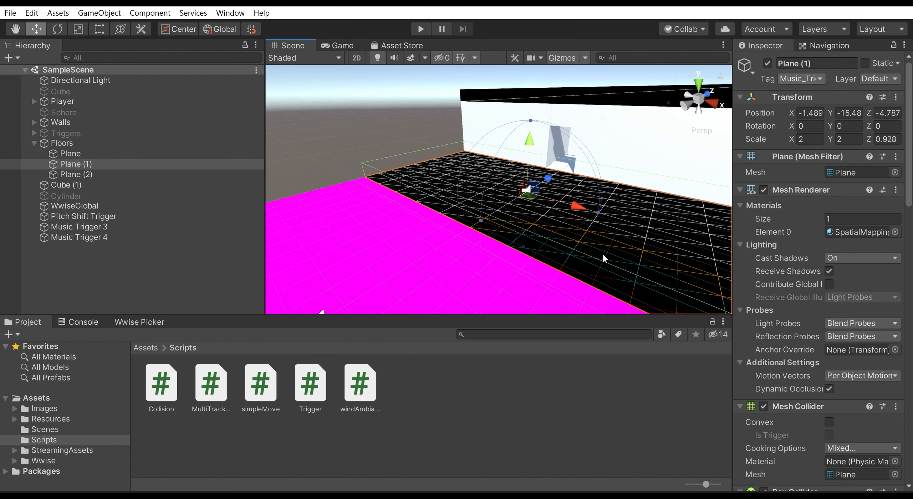
- Check the tag choices available for the magenta floor plane without changing its tag
{"action": "left_click", "coordinate": [418, 270]}
{"action": "left_click", "coordinate": [801, 78]}
{"action": "left_click", "coordinate": [472, 267]}
- Select Music Trigger 3 and examine its box collider at the doorway in the white wall
{"action": "left_click_drag", "start_coordinate": [522, 280], "coordinate": [738, 252]}
{"action": "key", "text": "s"}
{"action": "key", "text": "w"}
{"action": "left_click", "coordinate": [104, 226]}
{"action": "mouse_move", "coordinate": [460, 263]}
{"action": "left_mouse_down"}
{"action": "mouse_move", "coordinate": [499, 221]}
{"action": "mouse_move", "coordinate": [471, 251]}
{"action": "left_mouse_up"}
{"action": "key", "text": "w"}
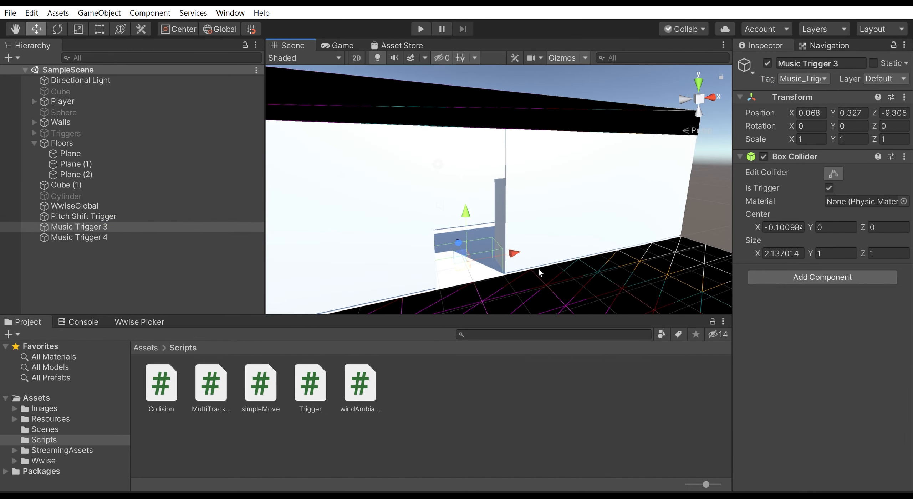
- Select Pitch Shift Trigger and examine its box collider and placement relative to the floors and the doorway wall
{"action": "key", "text": "s"}
{"action": "left_click_drag", "start_coordinate": [539, 273], "coordinate": [670, 309]}
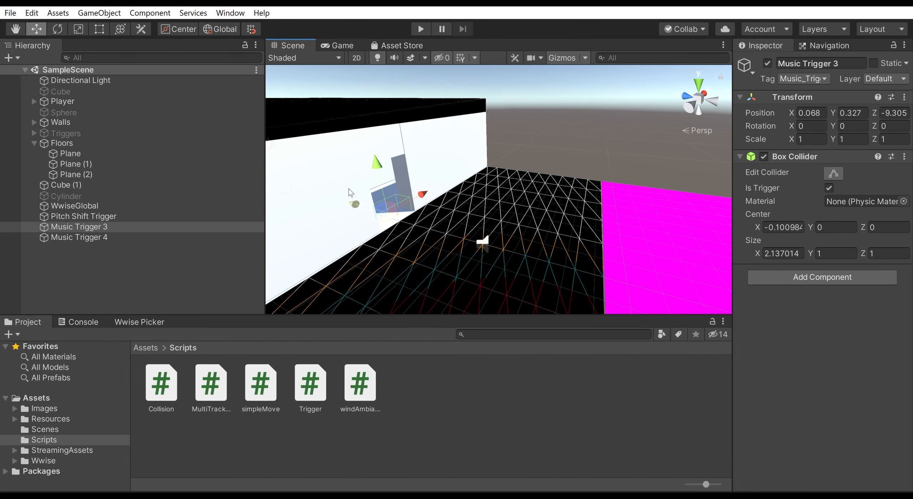
{"action": "left_click_drag", "start_coordinate": [416, 224], "coordinate": [376, 185]}
{"action": "left_click", "coordinate": [141, 213]}
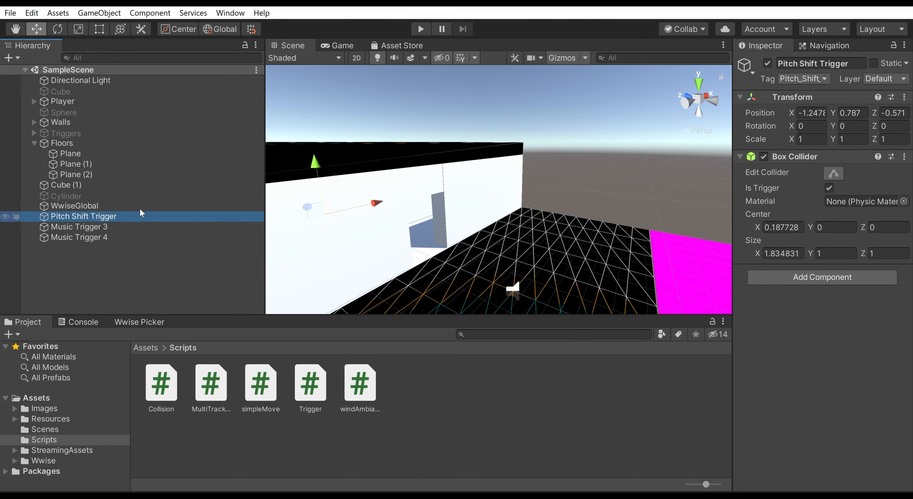
{"action": "key", "text": "f"}
{"action": "left_click_drag", "start_coordinate": [574, 227], "coordinate": [466, 218]}
{"action": "key", "text": "s"}
{"action": "key", "text": "w"}
{"action": "key", "text": "s"}
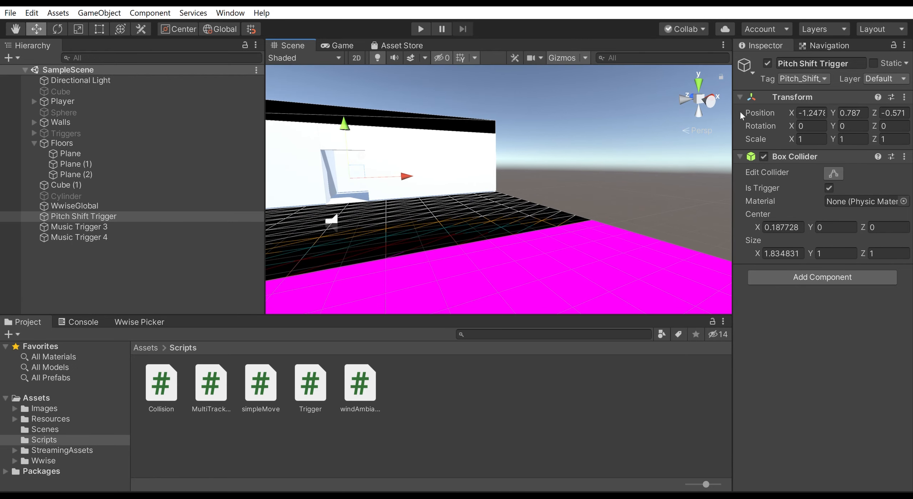
- Open the simpleMove script in a widened Inspector and read its Start, Update and OnTriggerEnter code
{"action": "left_click", "coordinate": [263, 385]}
{"action": "left_click_drag", "start_coordinate": [733, 265], "coordinate": [424, 272]}
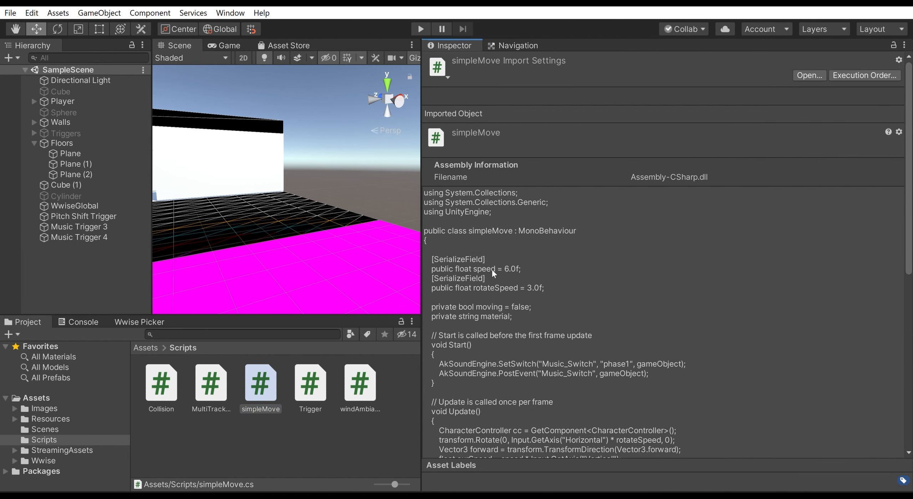
{"action": "scroll", "coordinate": [491, 264], "scroll_direction": "down", "scroll_amount": 3}
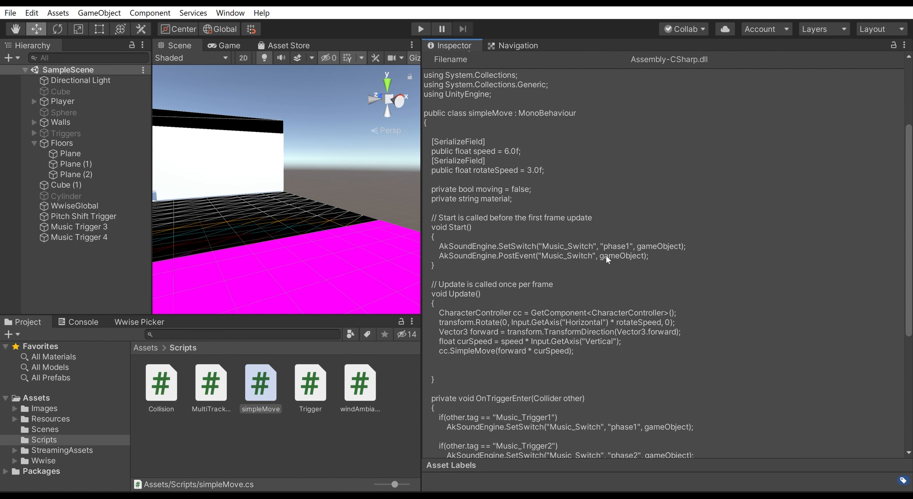
{"action": "scroll", "coordinate": [601, 257], "scroll_direction": "down", "scroll_amount": 10}
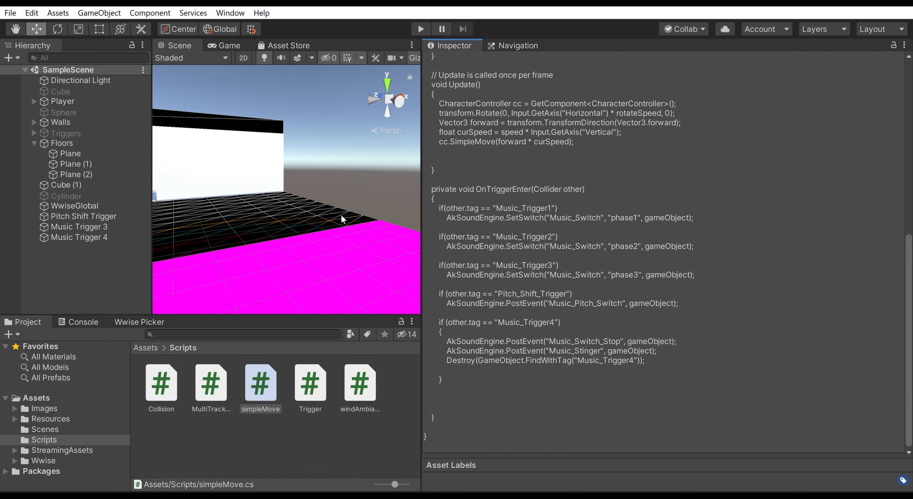
- Check the magenta floor Plane (2) facing the doorway wall, and return to simpleMove's OnTriggerEnter code
{"action": "left_click_drag", "start_coordinate": [302, 257], "coordinate": [251, 252]}
{"action": "left_click", "coordinate": [251, 252]}
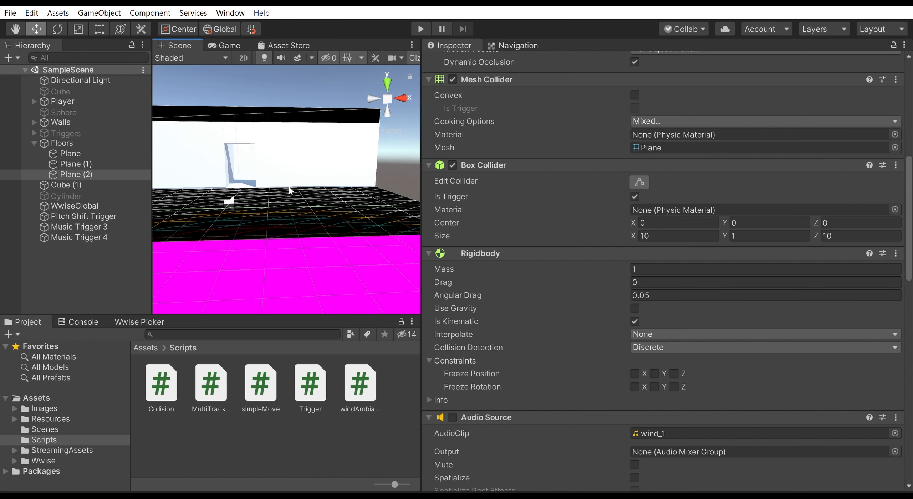
{"action": "left_click", "coordinate": [270, 390]}
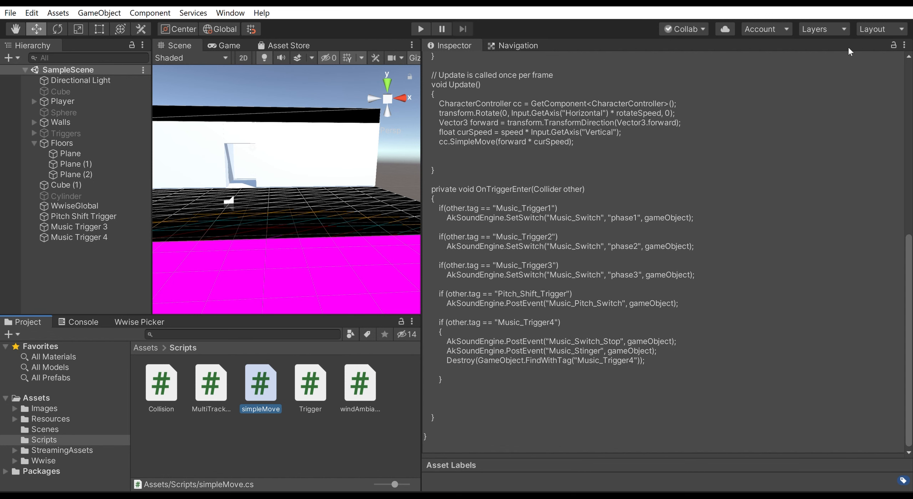
- Restore the narrow Inspector and playtest the scene, walking from the magenta floor across the black grid floor towards the doorway
{"action": "left_click_drag", "start_coordinate": [422, 163], "coordinate": [752, 163]}
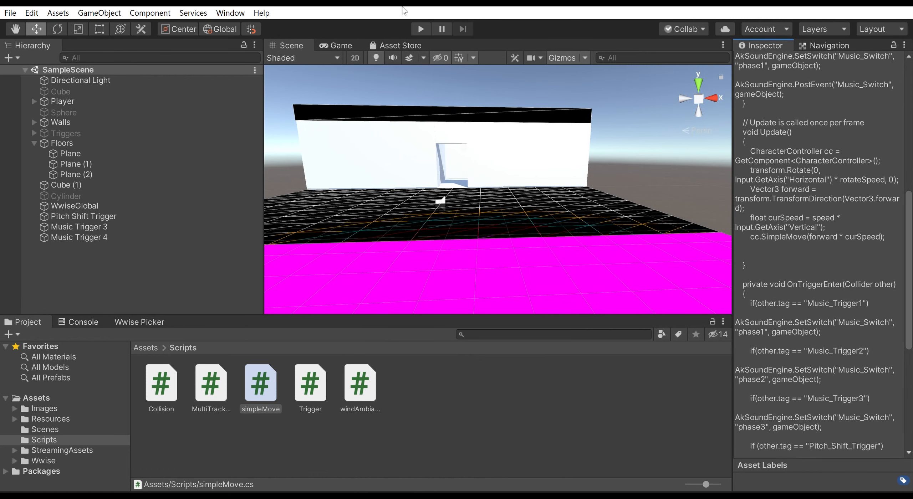
{"action": "left_click", "coordinate": [421, 29]}
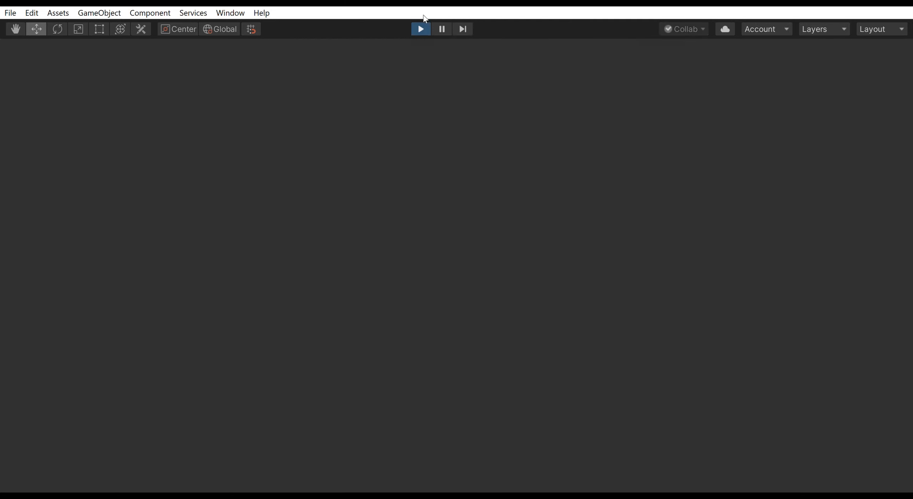
{"action": "key", "text": "a"}
{"action": "key", "text": "d"}
{"action": "key", "text": "a"}
{"action": "key", "text": "w"}
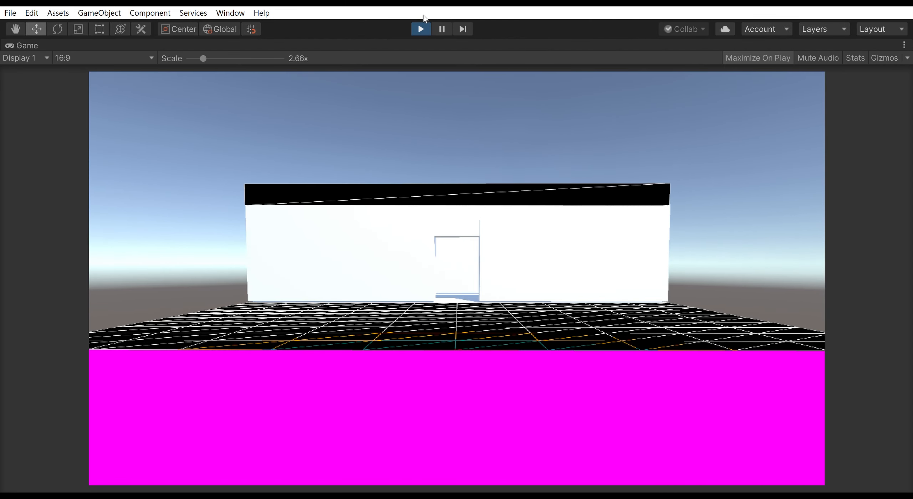
{"action": "key", "text": "w"}
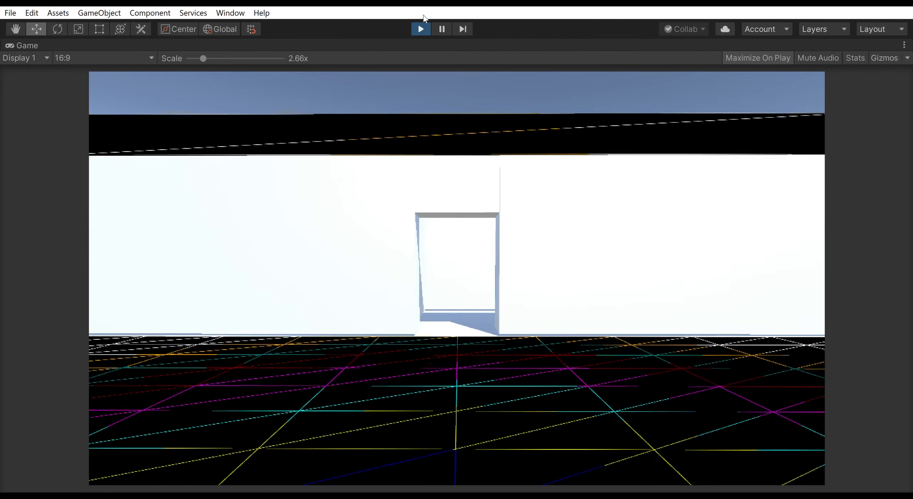
- Back away from the doorway and turn around to walk the player back onto the magenta floor
{"action": "key", "text": "s"}
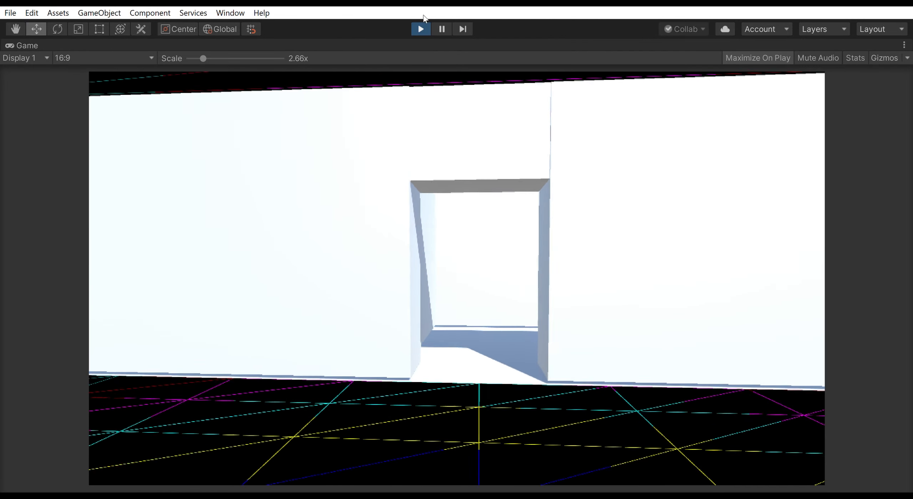
{"action": "key", "text": "a"}
{"action": "key", "text": "a"}
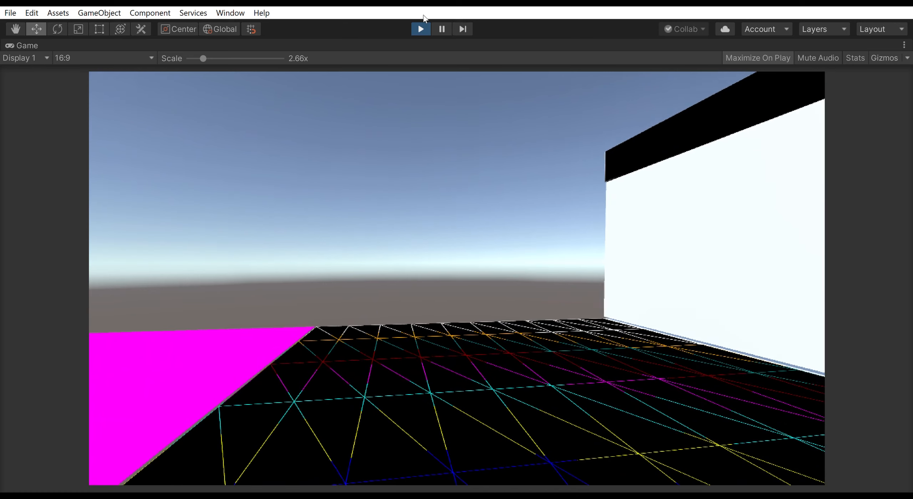
{"action": "key", "text": "a"}
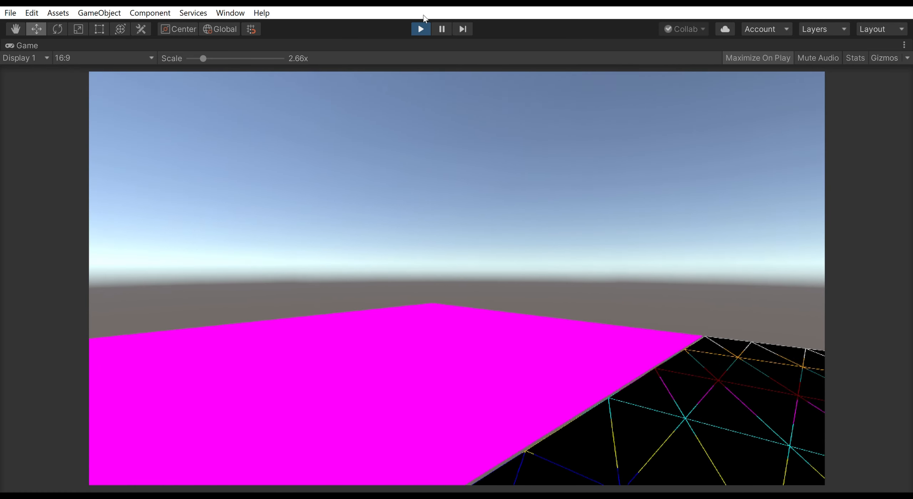
{"action": "key", "text": "d"}
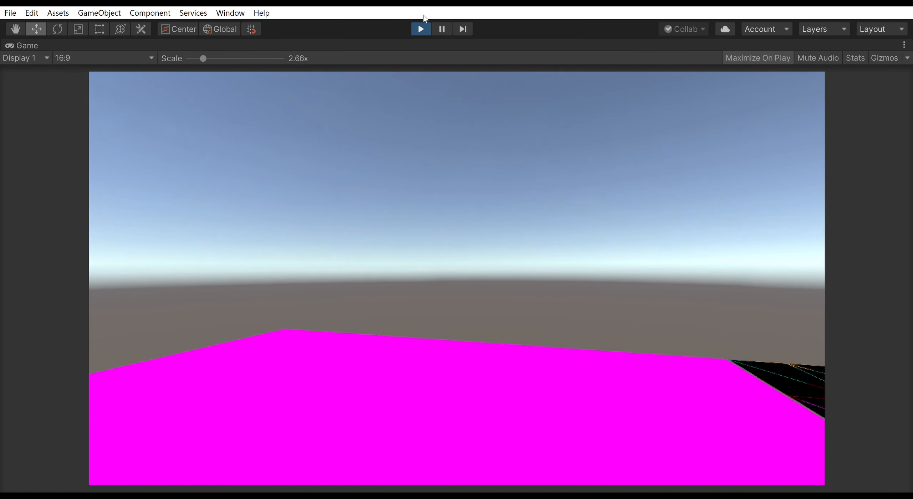
- Walk back across the black grid floor, step into the doorway and back out to test its music trigger
{"action": "key", "text": "w"}
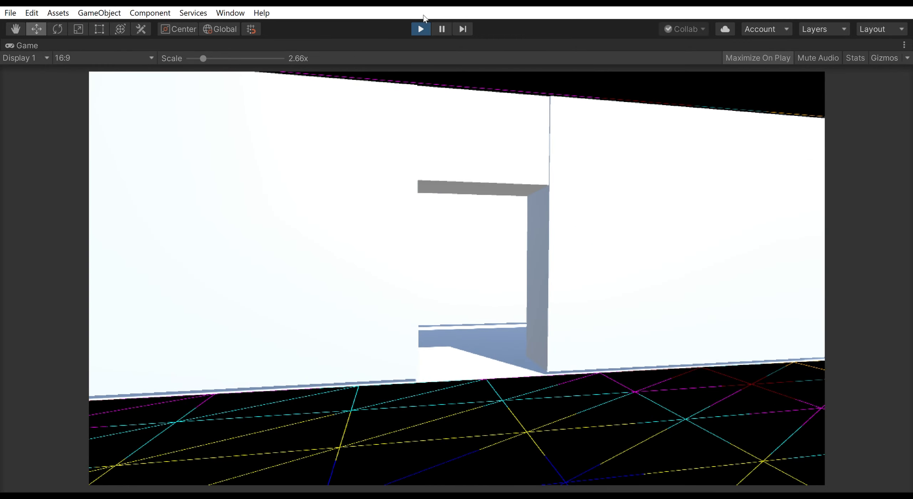
{"action": "key", "text": "w"}
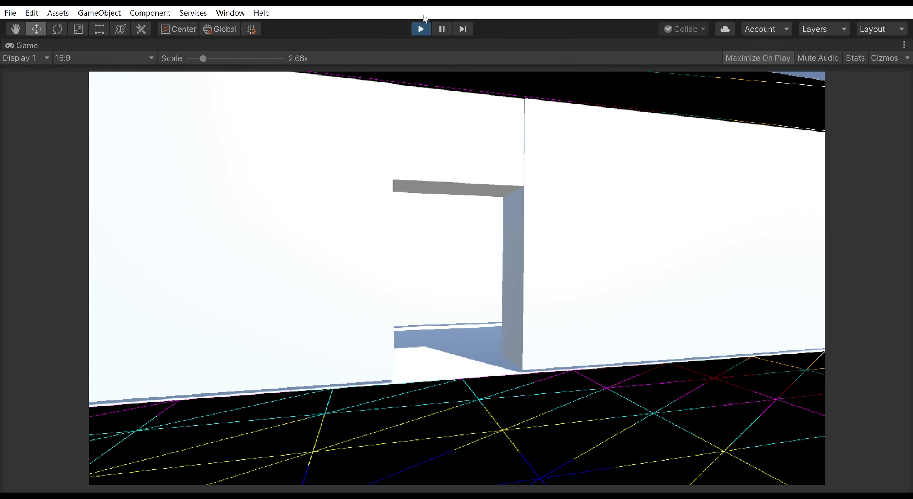
{"action": "key", "text": "w"}
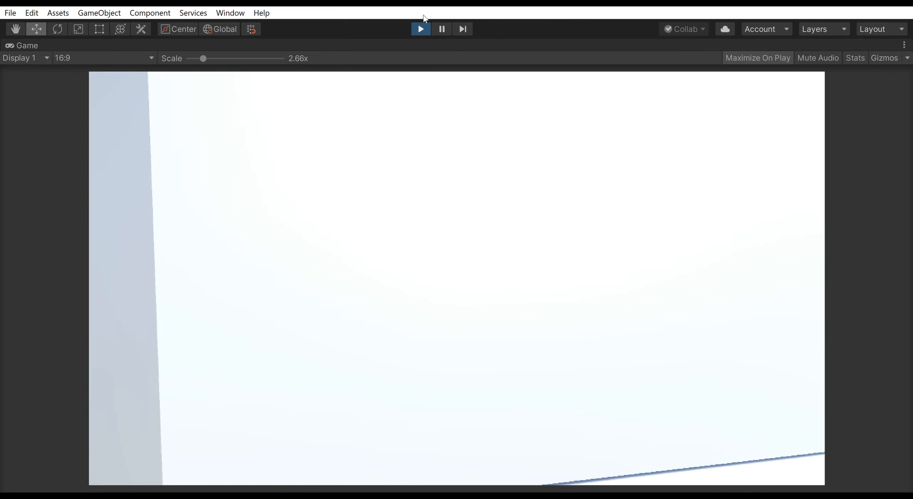
{"action": "key", "text": "s"}
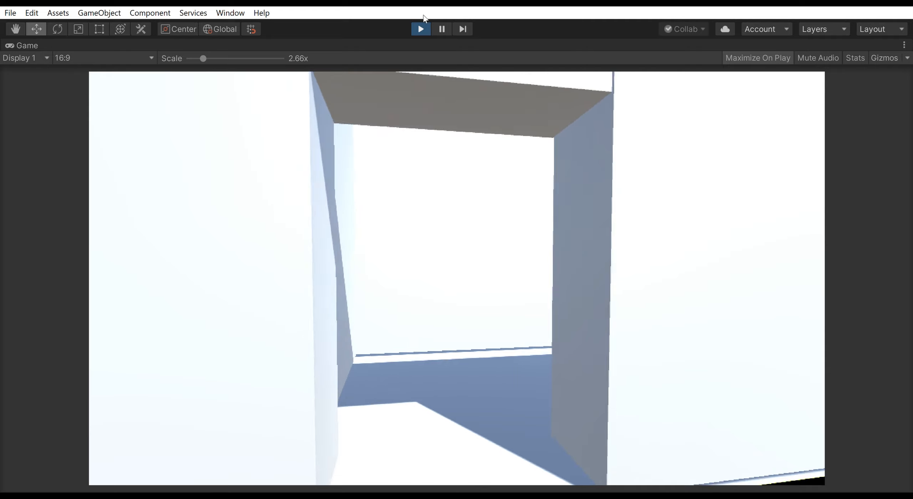
{"action": "key", "text": "s"}
{"action": "key", "text": "w"}
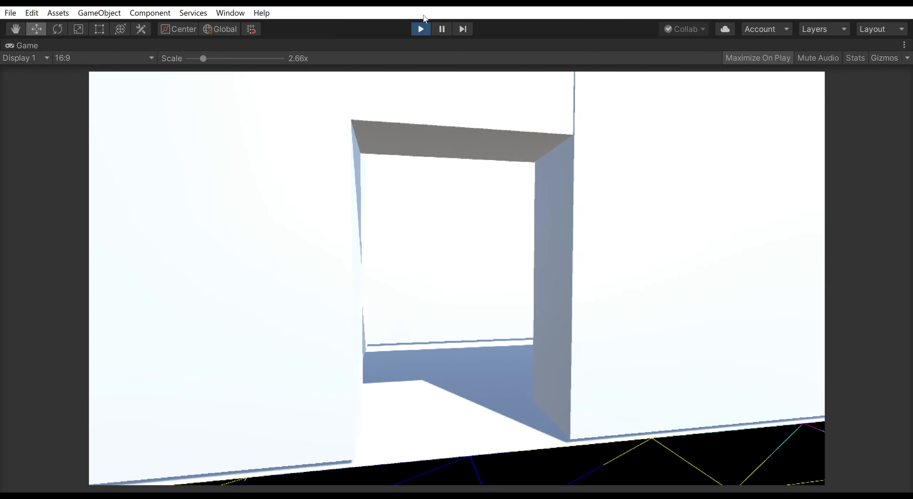
- Walk the player through the doorway and along the maze corridors to the spotlit face picture
{"action": "key", "text": "d"}
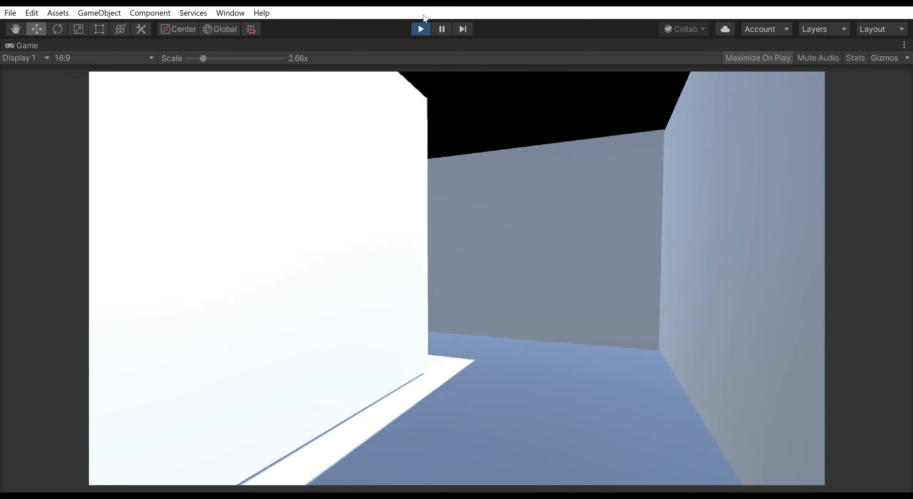
{"action": "key", "text": "w"}
{"action": "key", "text": "a"}
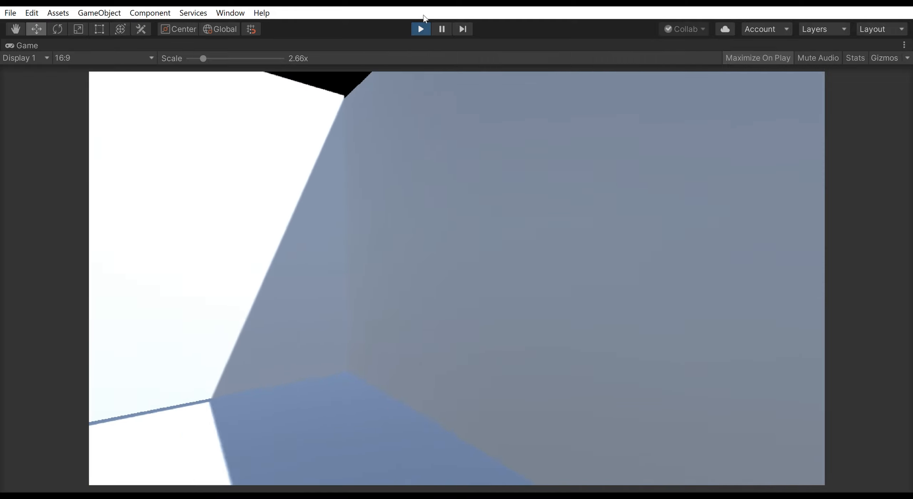
{"action": "key", "text": "a"}
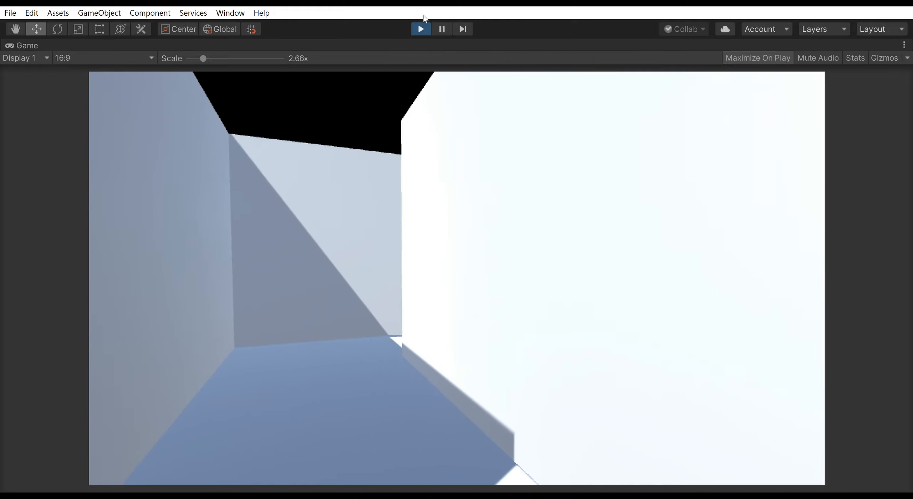
{"action": "key", "text": "a"}
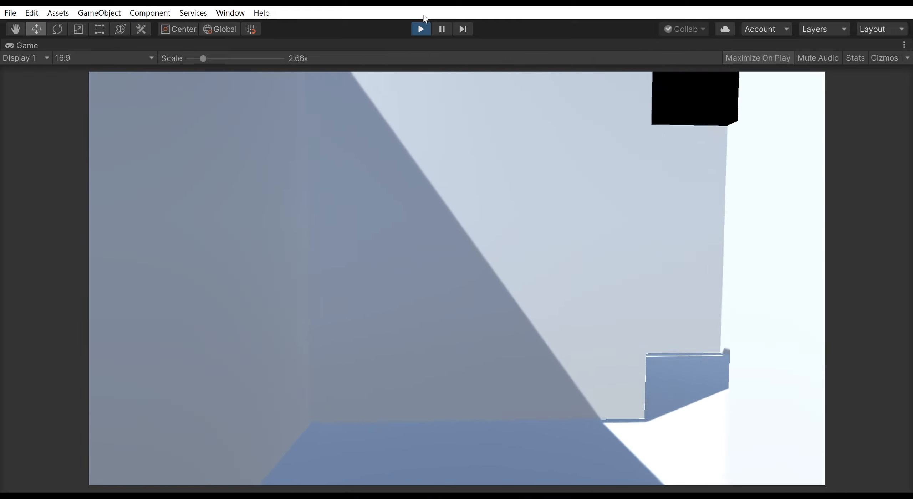
{"action": "key", "text": "a"}
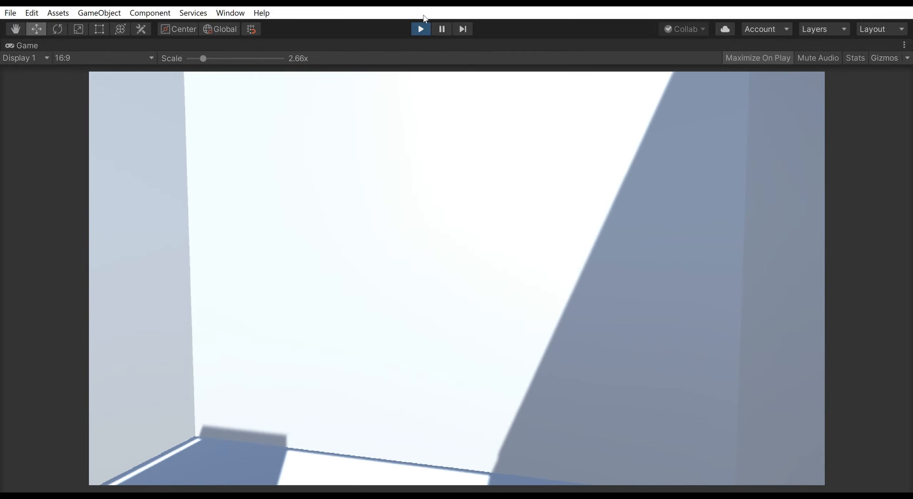
{"action": "key", "text": "a"}
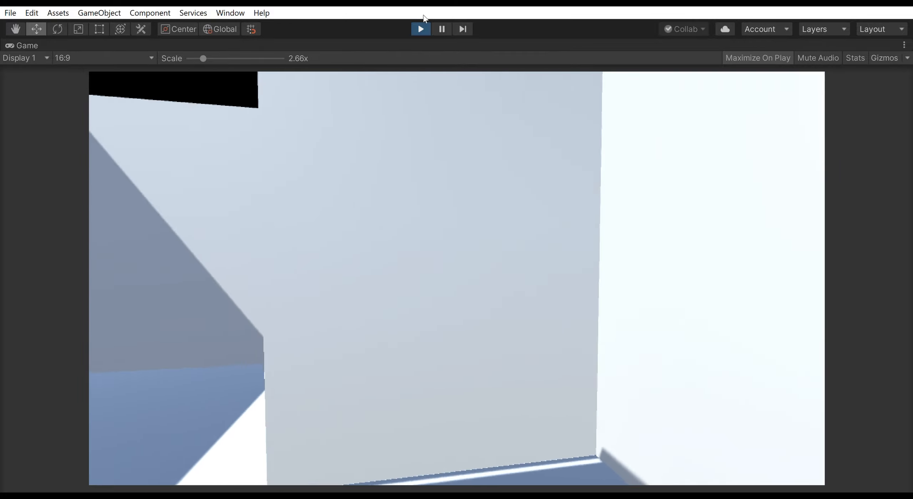
{"action": "key", "text": "d"}
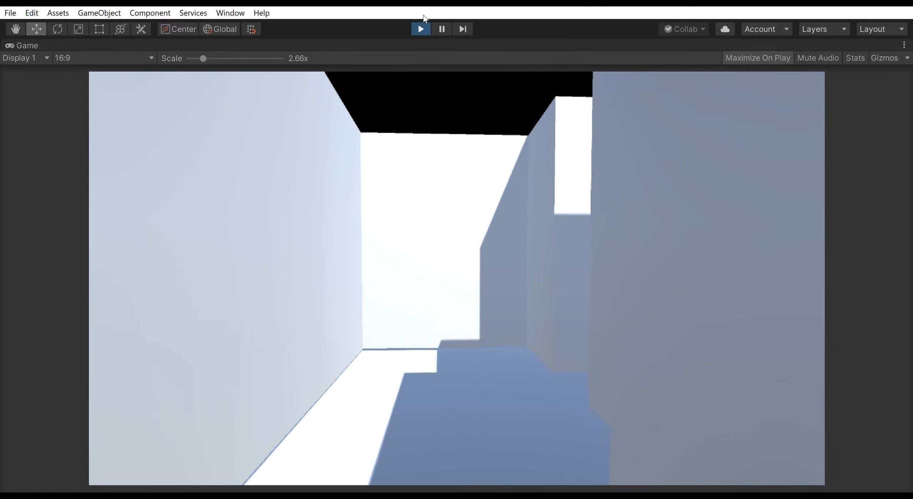
{"action": "key", "text": "w"}
{"action": "key", "text": "d"}
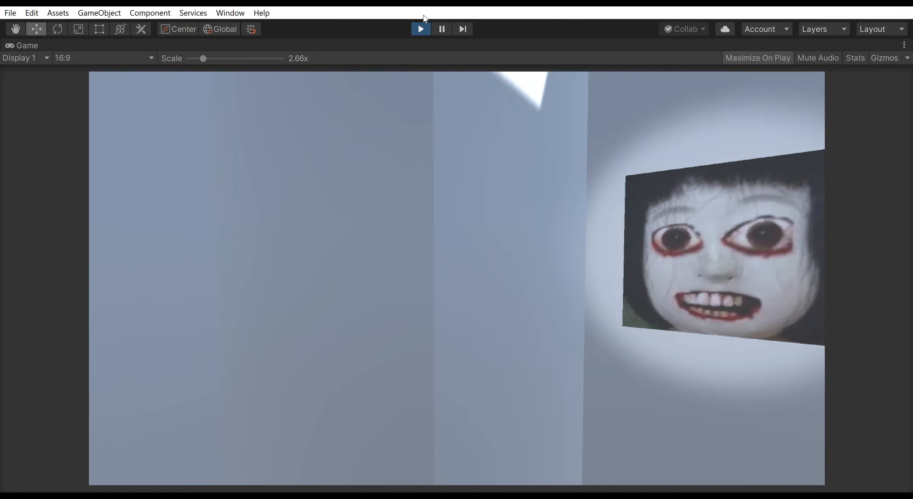